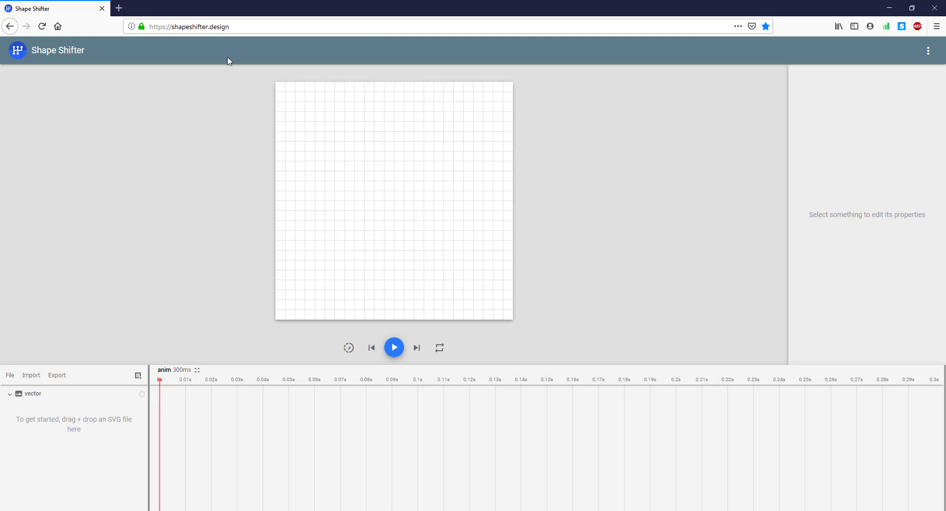
Change the anim animation's duration from 300 ms to 500 ms
{"action": "left_click", "coordinate": [236, 26]}
{"action": "left_click", "coordinate": [239, 26]}
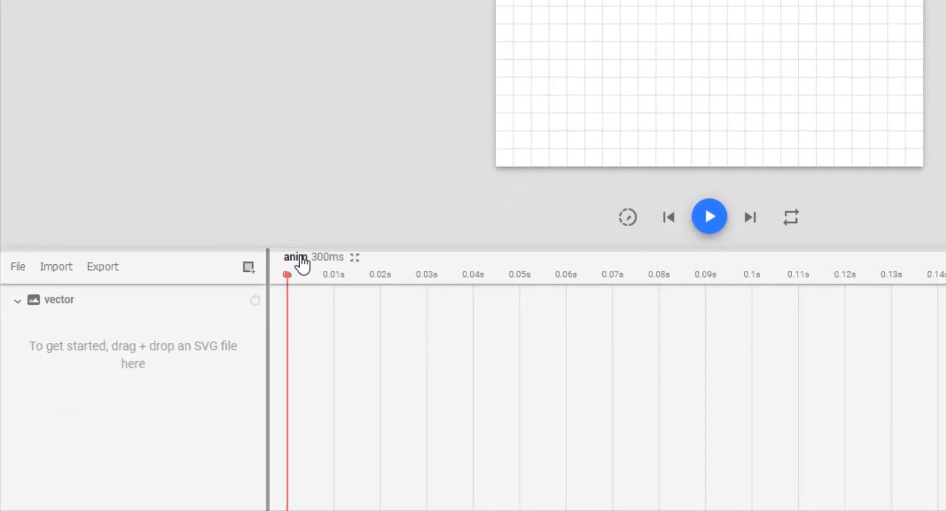
{"action": "triple_click", "coordinate": [327, 266]}
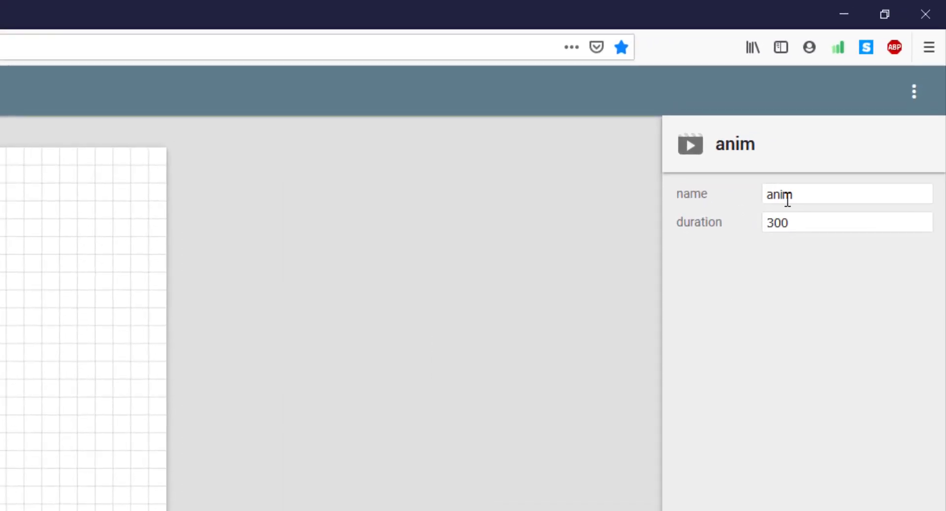
{"action": "left_click_drag", "start_coordinate": [791, 223], "coordinate": [748, 227]}
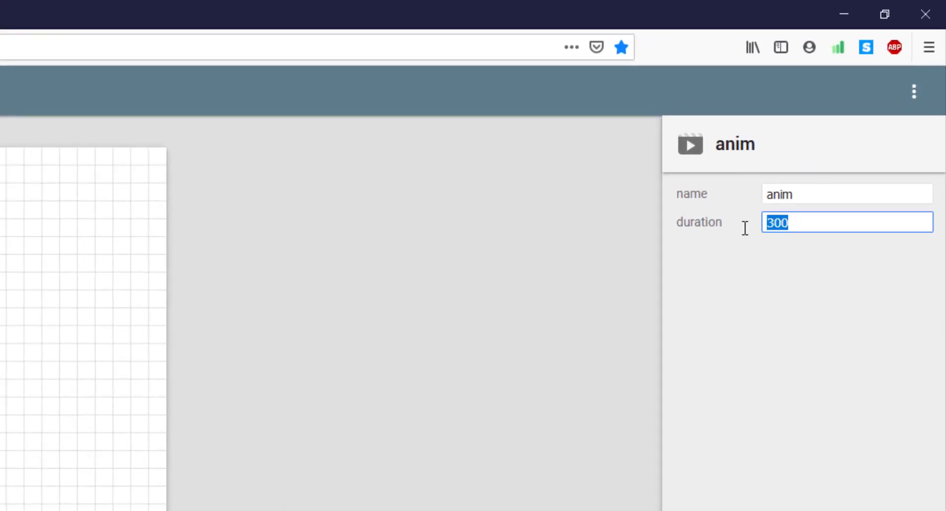
{"action": "type", "text": "1"}
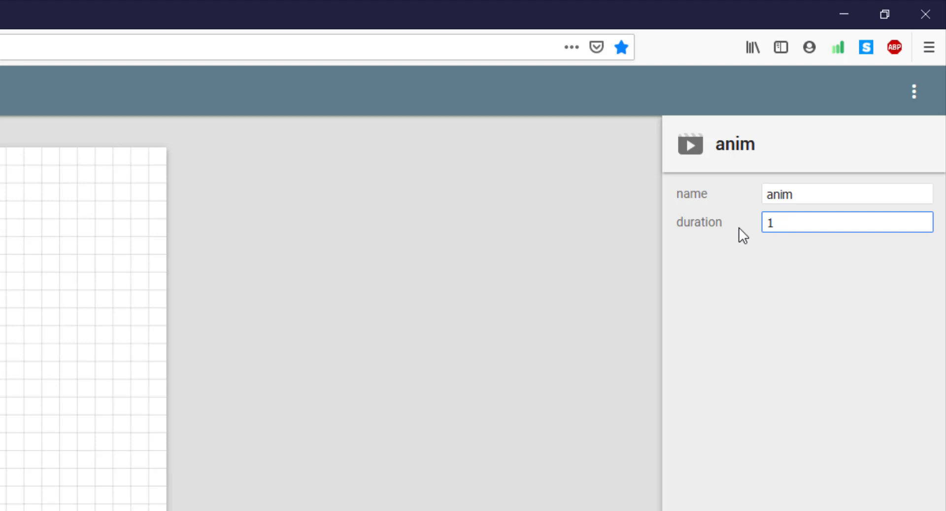
{"action": "key", "text": "BackSpace"}
{"action": "type", "text": "500"}
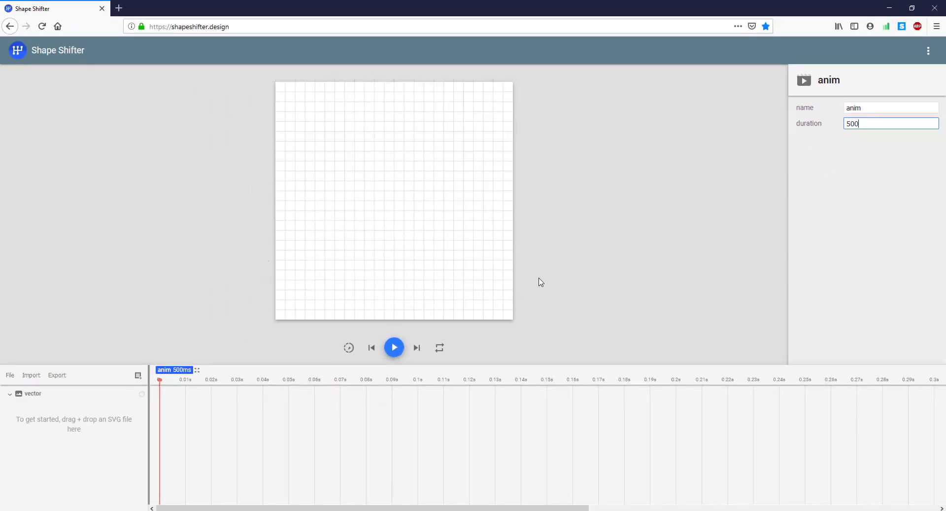
{"action": "left_click", "coordinate": [541, 281]}
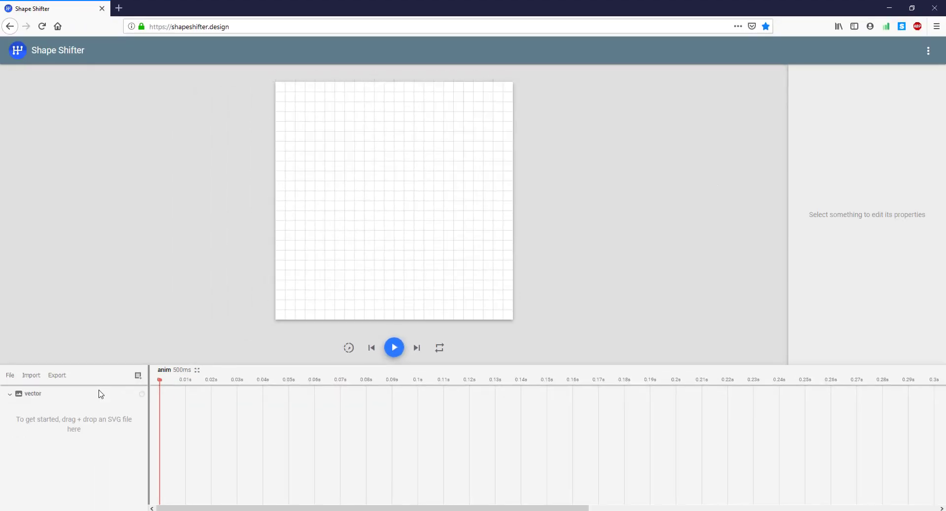
{"action": "left_click", "coordinate": [38, 394]}
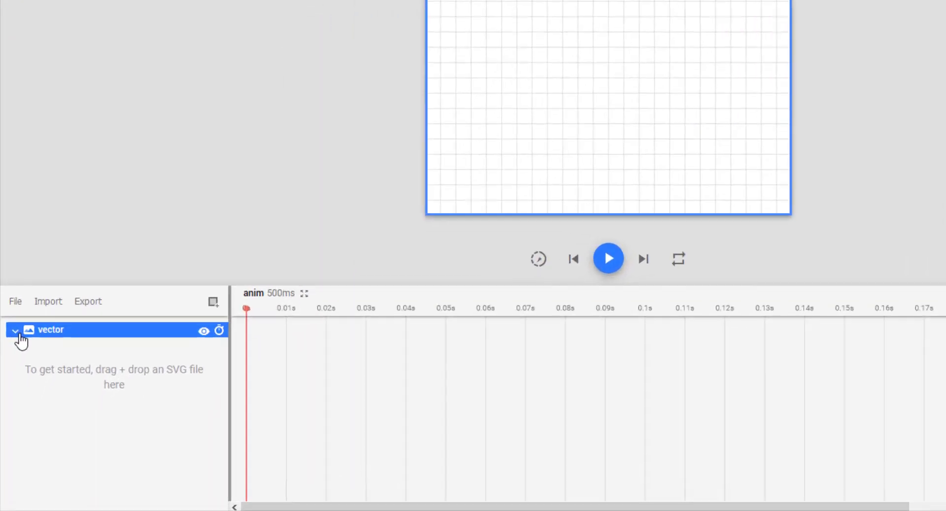
Import minus.svg and plus.svg as two path layers, path and path_1
{"action": "left_click", "coordinate": [9, 394]}
{"action": "left_click", "coordinate": [58, 268]}
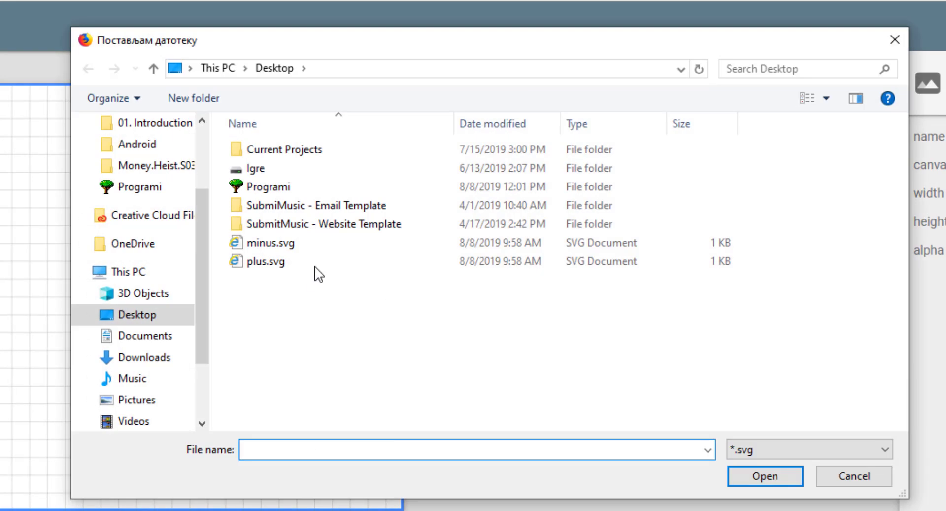
{"action": "left_click_drag", "start_coordinate": [294, 275], "coordinate": [288, 244]}
{"action": "left_click", "coordinate": [765, 475]}
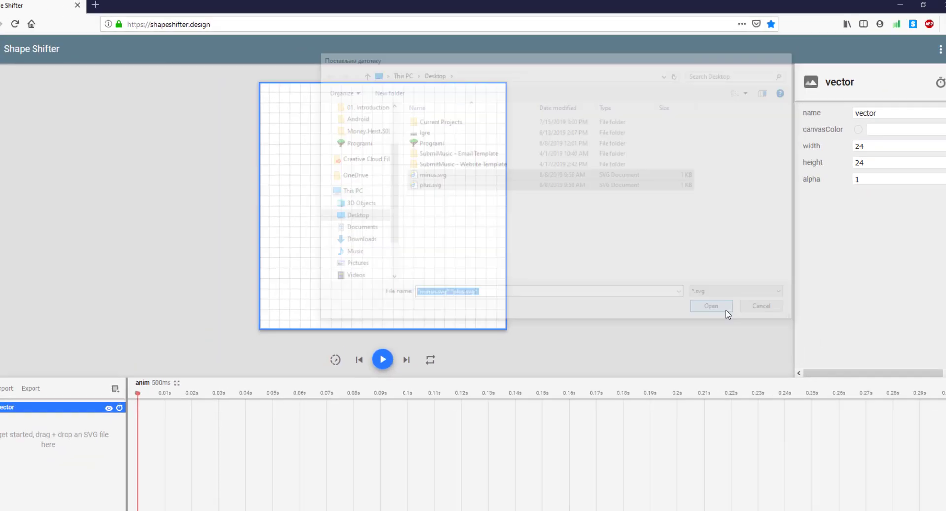
{"action": "left_click", "coordinate": [40, 403]}
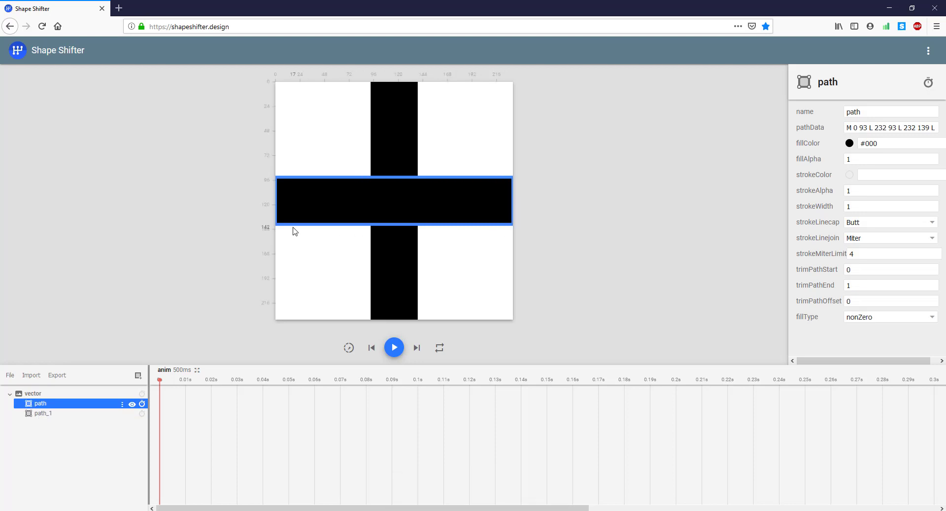
Rename layer path_1 to 'plus' and layer path to 'minus'
{"action": "left_click", "coordinate": [45, 416]}
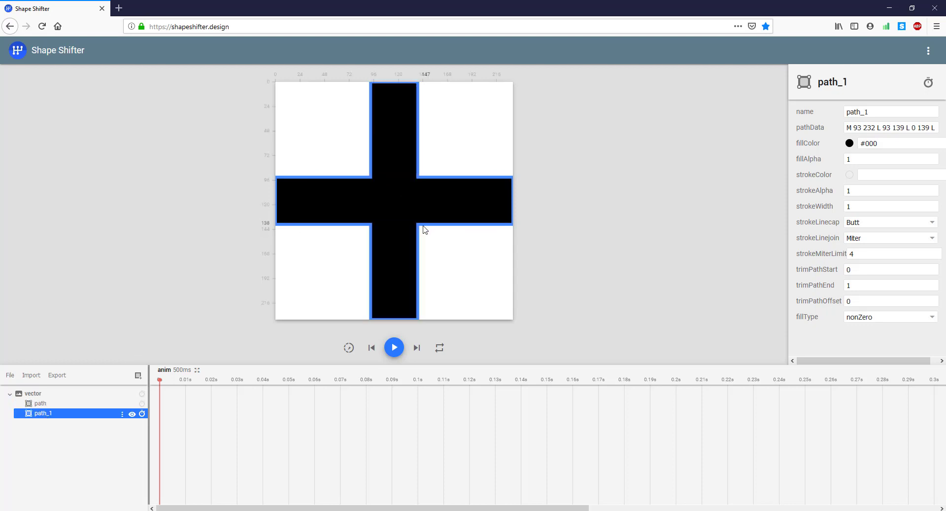
{"action": "double_click", "coordinate": [859, 112]}
{"action": "type", "text": "plus"}
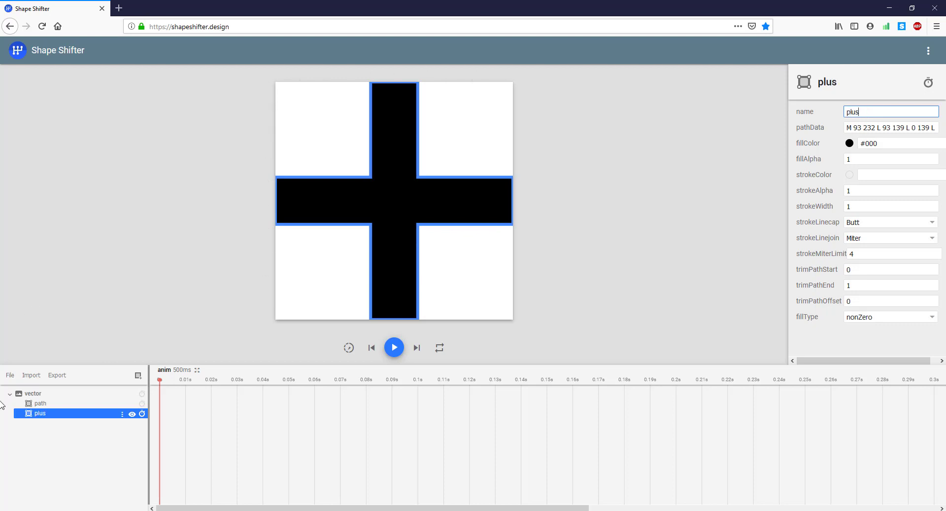
{"action": "left_click", "coordinate": [40, 403]}
{"action": "left_click_drag", "start_coordinate": [868, 112], "coordinate": [787, 113]}
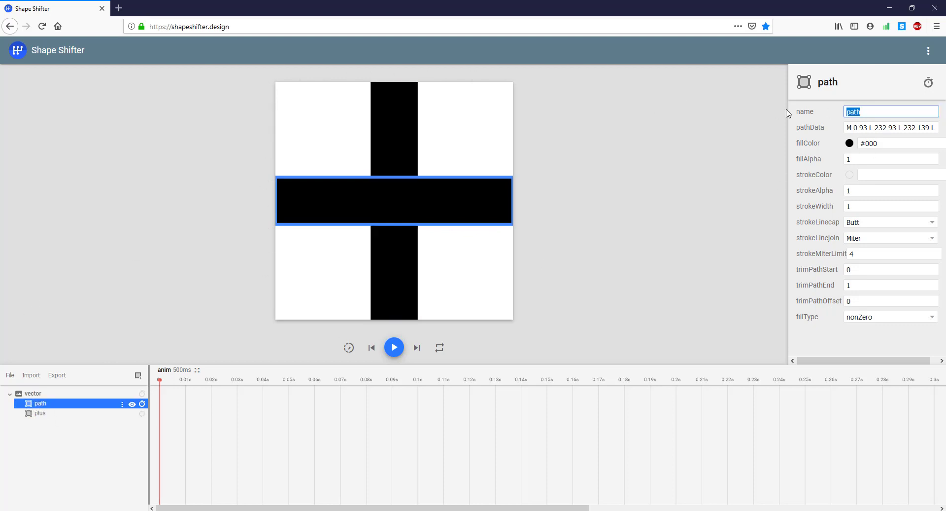
{"action": "type", "text": "minus"}
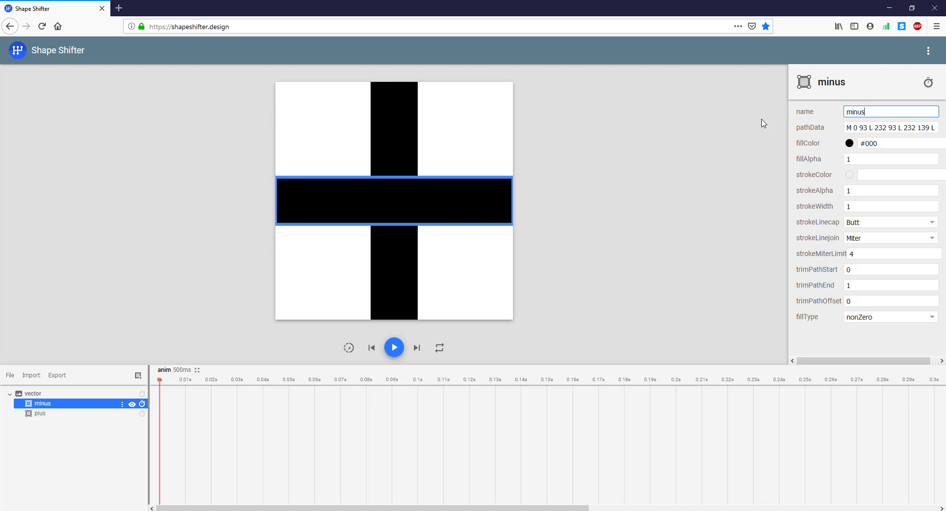
Select the plus layer's entire pathData text, then delete the plus layer
{"action": "left_click", "coordinate": [855, 128]}
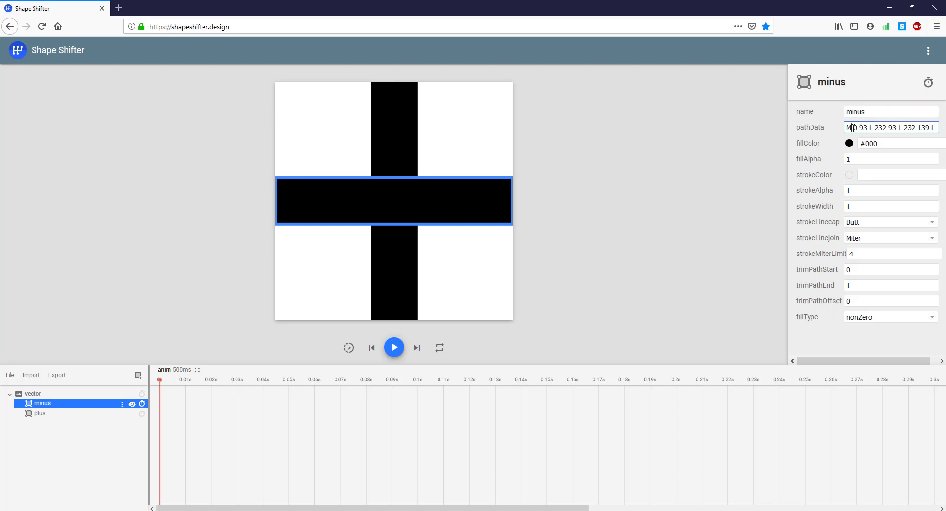
{"action": "left_click_drag", "start_coordinate": [878, 129], "coordinate": [830, 130]}
{"action": "left_click", "coordinate": [44, 414]}
{"action": "left_click", "coordinate": [893, 128]}
{"action": "left_click_drag", "start_coordinate": [849, 130], "coordinate": [816, 124]}
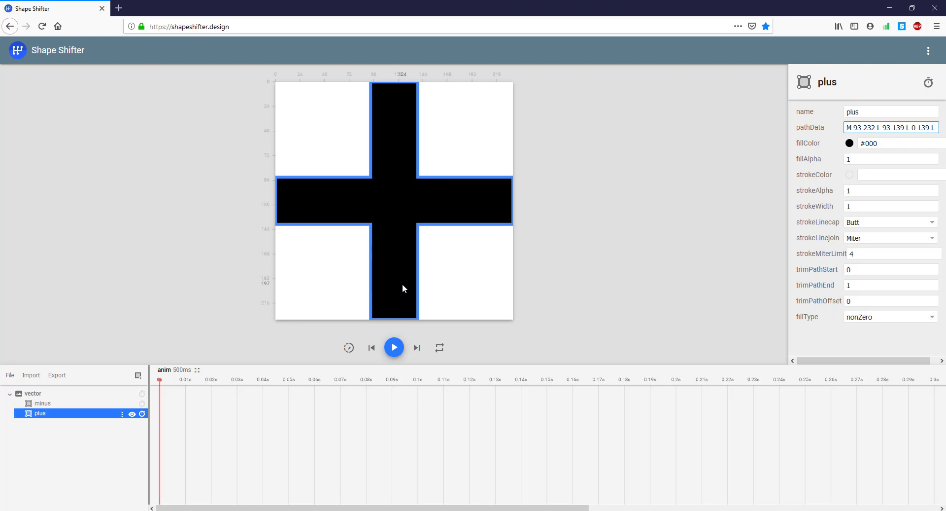
{"action": "triple_click", "coordinate": [874, 127]}
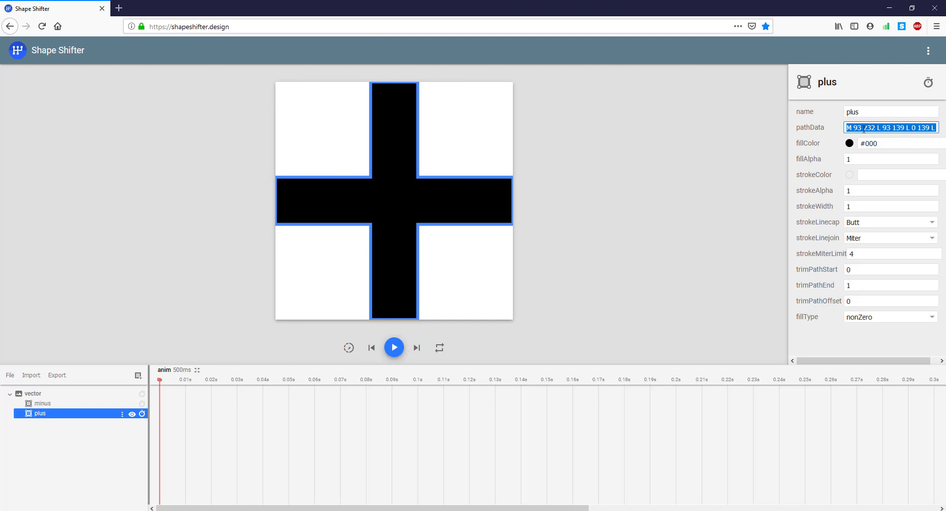
{"action": "left_click", "coordinate": [44, 419]}
{"action": "key", "text": "Delete"}
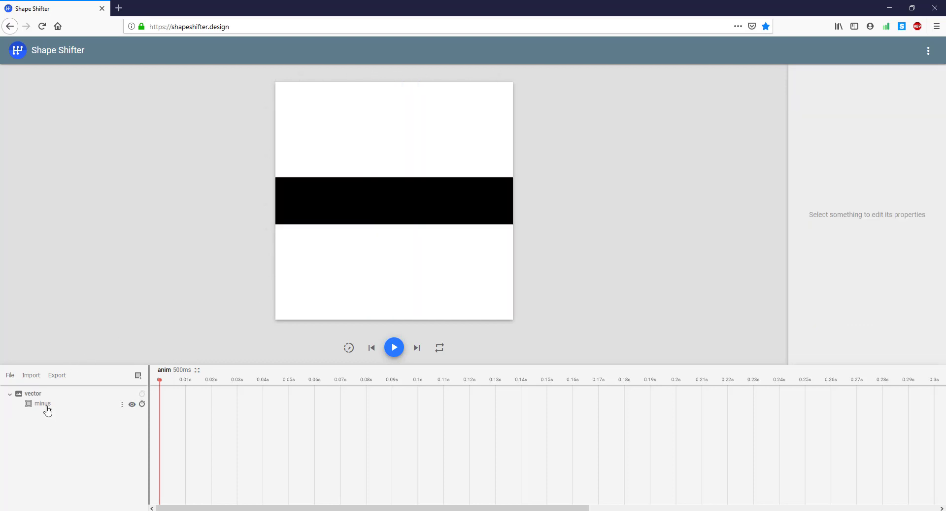
Add a pathData animation to minus with the pasted plus path as its end value
{"action": "left_click", "coordinate": [45, 404]}
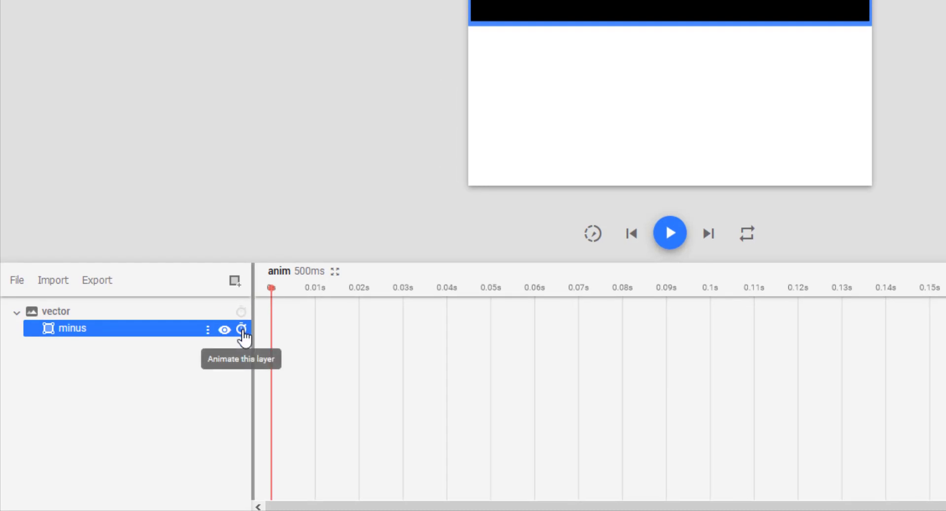
{"action": "left_click", "coordinate": [242, 330]}
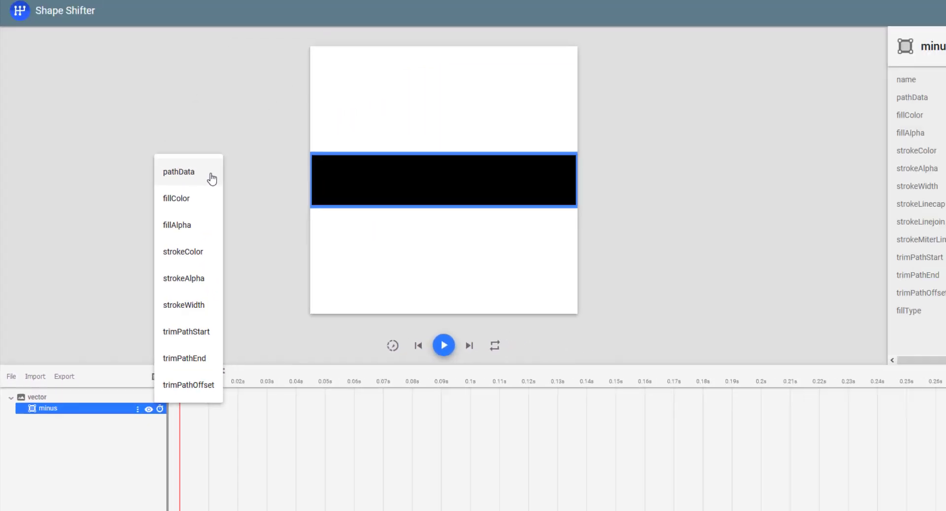
{"action": "left_click", "coordinate": [309, 91]}
{"action": "left_click", "coordinate": [820, 313]}
{"action": "key", "text": "ctrl+a"}
{"action": "key", "text": "ctrl+v"}
{"action": "left_click", "coordinate": [824, 455]}
Set the pathData animation's end time to 500 ms
{"action": "left_click", "coordinate": [814, 284]}
{"action": "key", "text": "ctrl+a"}
{"action": "double_click", "coordinate": [842, 311]}
{"action": "left_click", "coordinate": [843, 311]}
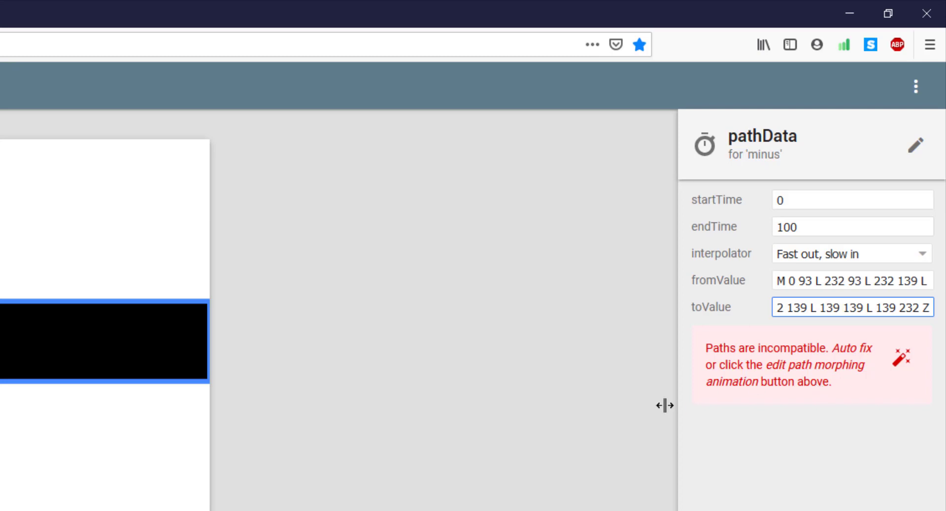
{"action": "double_click", "coordinate": [808, 231]}
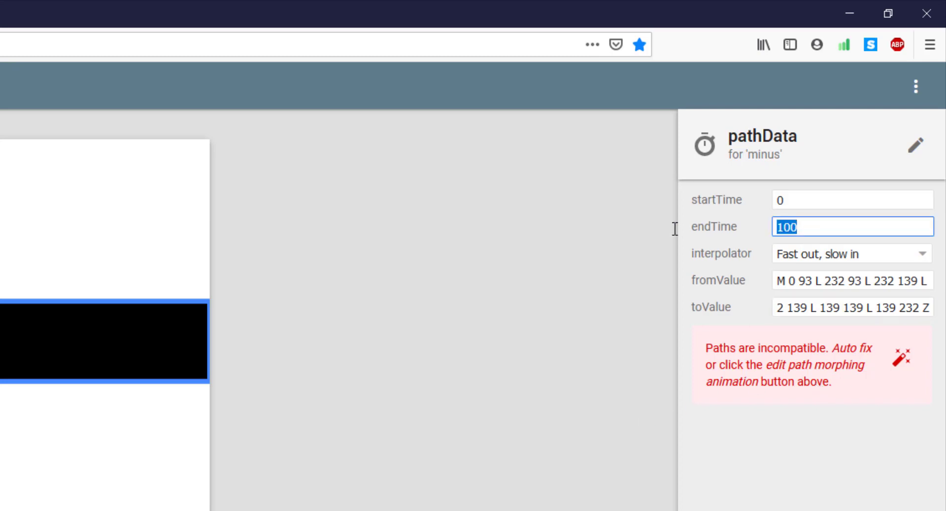
{"action": "type", "text": "500"}
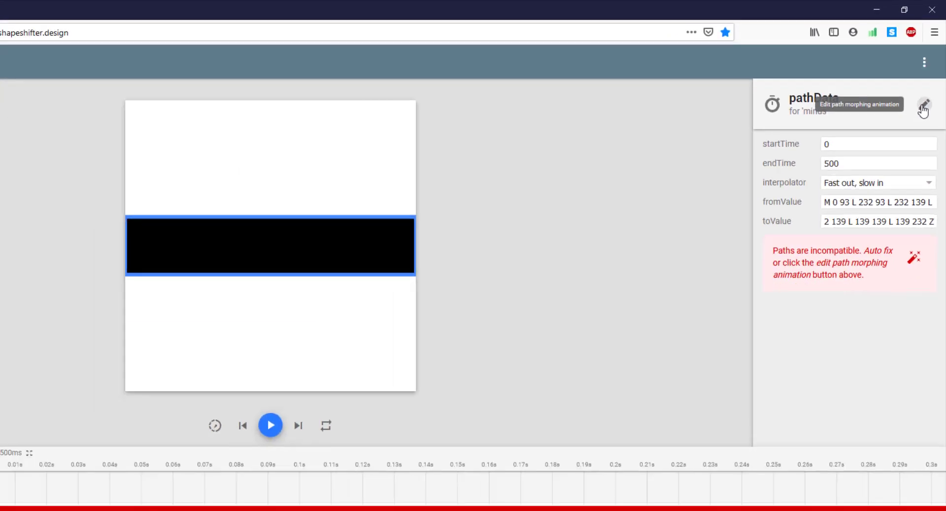
{"action": "left_click", "coordinate": [915, 147]}
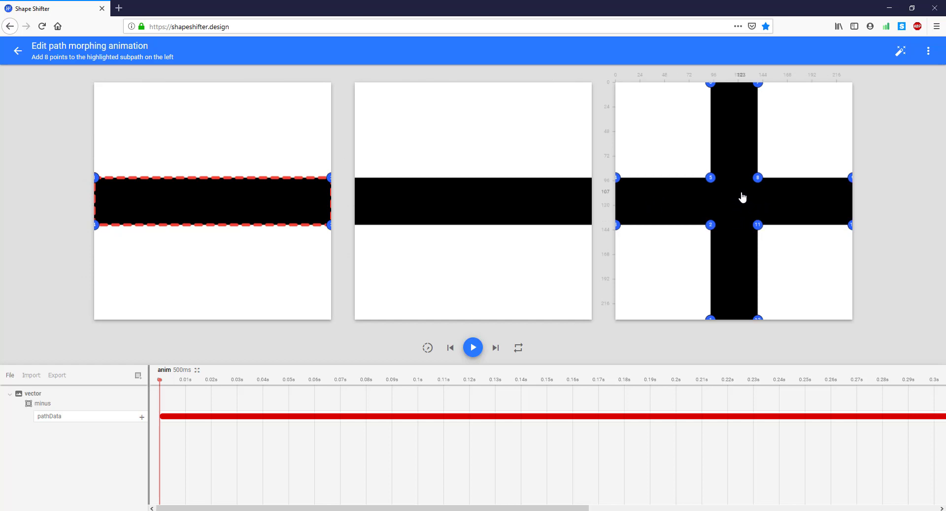
Auto-fix the minus and plus paths for compatibility and preview the morph
{"action": "left_click", "coordinate": [901, 51]}
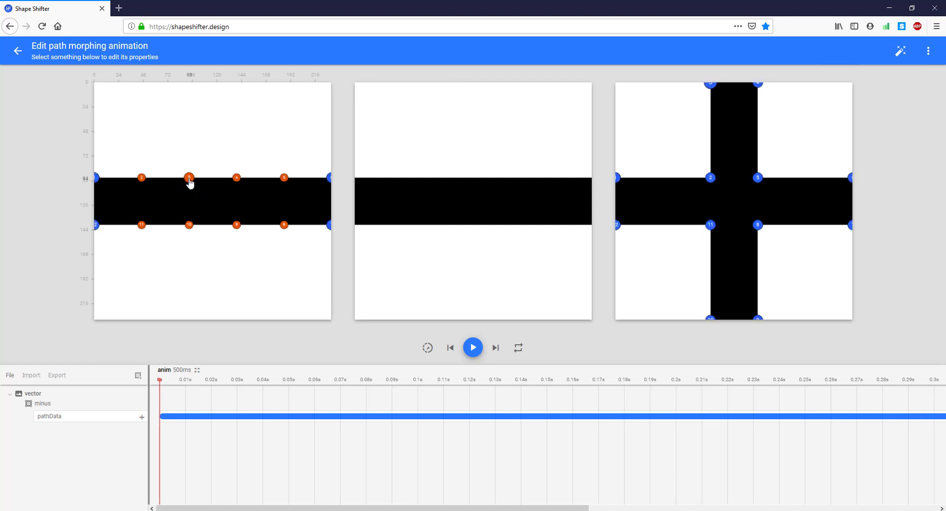
{"action": "left_click", "coordinate": [473, 347]}
{"action": "left_click", "coordinate": [472, 348]}
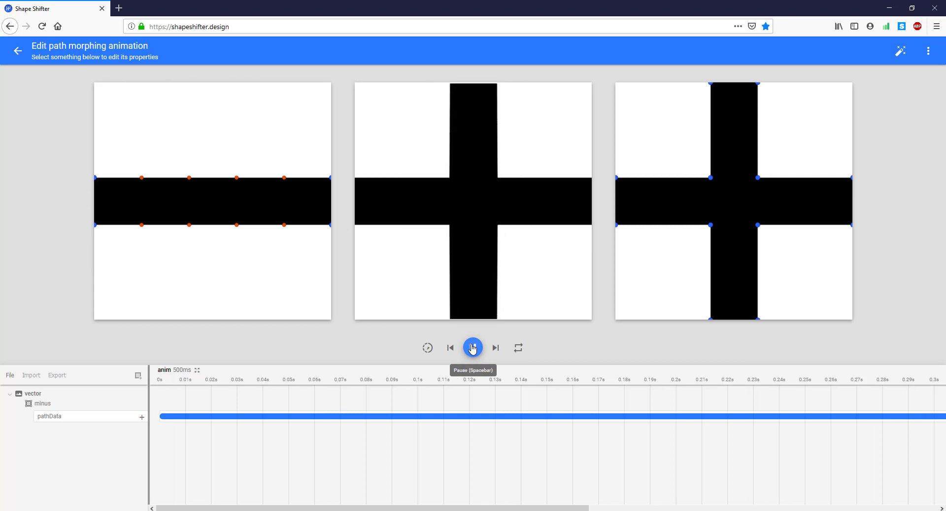
{"action": "left_click", "coordinate": [472, 347]}
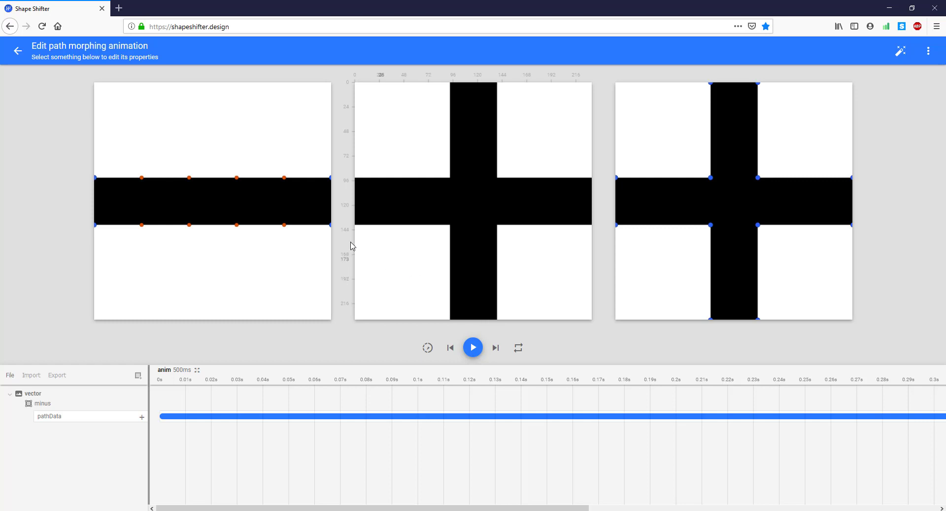
Move point 5 toward point 4 and shift points 11, 2 and 3 leftward along the bar
{"action": "left_click_drag", "start_coordinate": [280, 182], "coordinate": [317, 183]}
{"action": "left_click", "coordinate": [474, 347]}
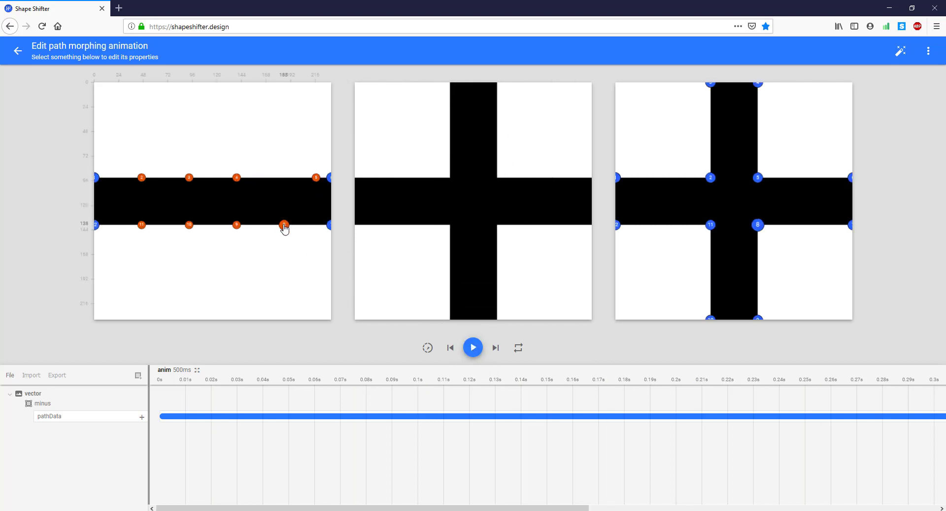
{"action": "left_click_drag", "start_coordinate": [142, 225], "coordinate": [111, 225]}
{"action": "left_click", "coordinate": [143, 189]}
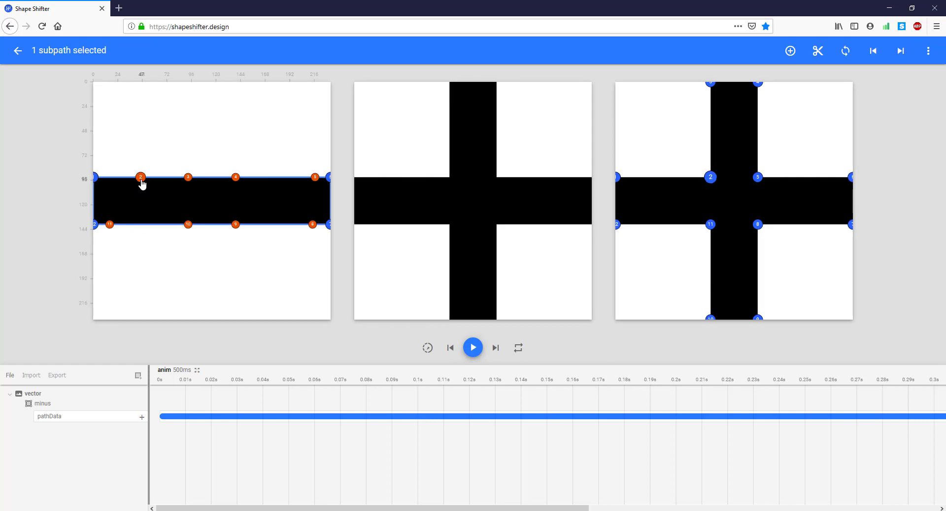
{"action": "left_click", "coordinate": [138, 184]}
{"action": "left_click_drag", "start_coordinate": [138, 183], "coordinate": [111, 182]}
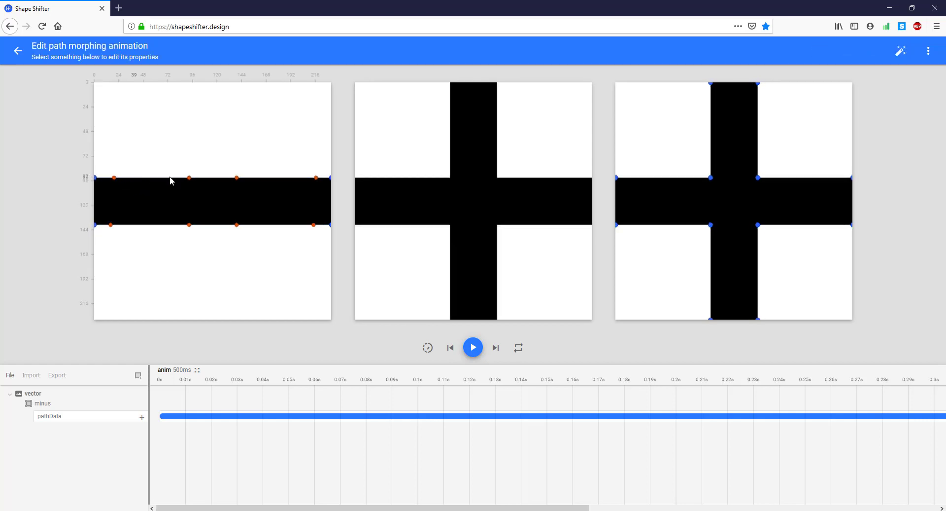
{"action": "left_click_drag", "start_coordinate": [191, 184], "coordinate": [143, 184]}
Pair points 4–5, 3–2, 10–11 and 9–8 near the bar ends and replay the morph
{"action": "left_click_drag", "start_coordinate": [239, 186], "coordinate": [303, 188]}
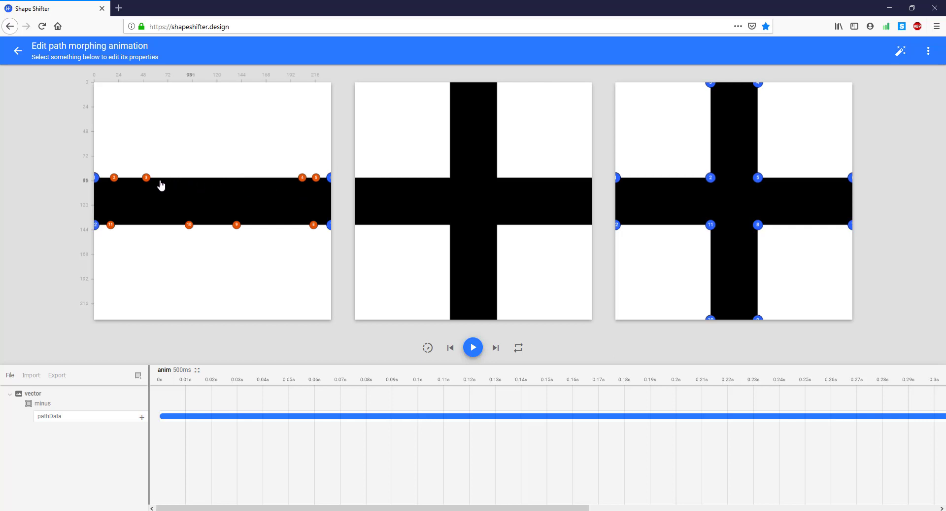
{"action": "left_click_drag", "start_coordinate": [146, 182], "coordinate": [127, 183]}
{"action": "left_click_drag", "start_coordinate": [189, 226], "coordinate": [125, 225]}
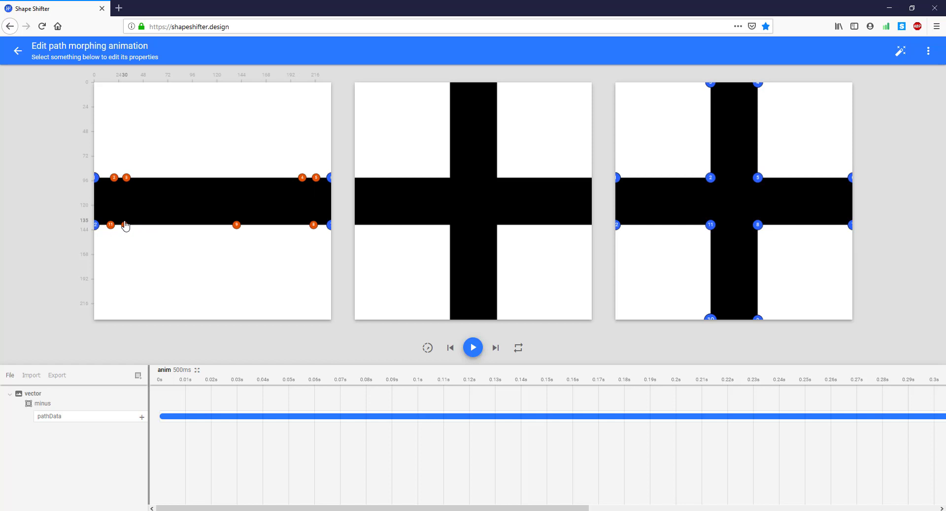
{"action": "left_click_drag", "start_coordinate": [236, 224], "coordinate": [299, 226]}
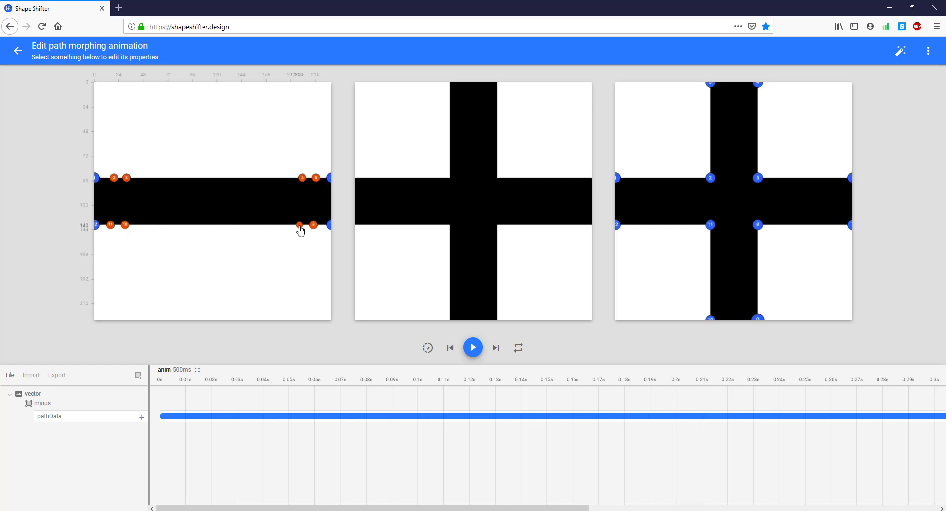
{"action": "left_click", "coordinate": [480, 347]}
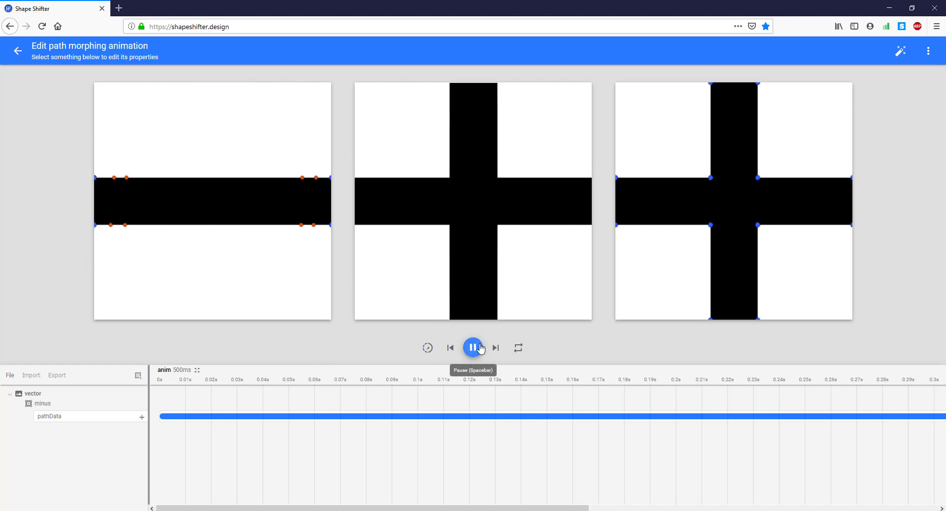
{"action": "left_click", "coordinate": [480, 347]}
{"action": "left_click", "coordinate": [481, 348]}
{"action": "left_click", "coordinate": [481, 348]}
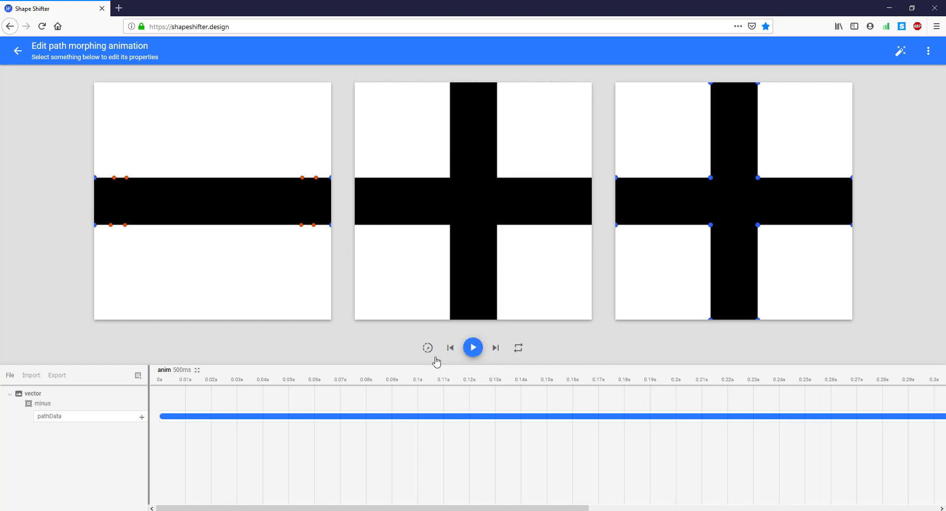